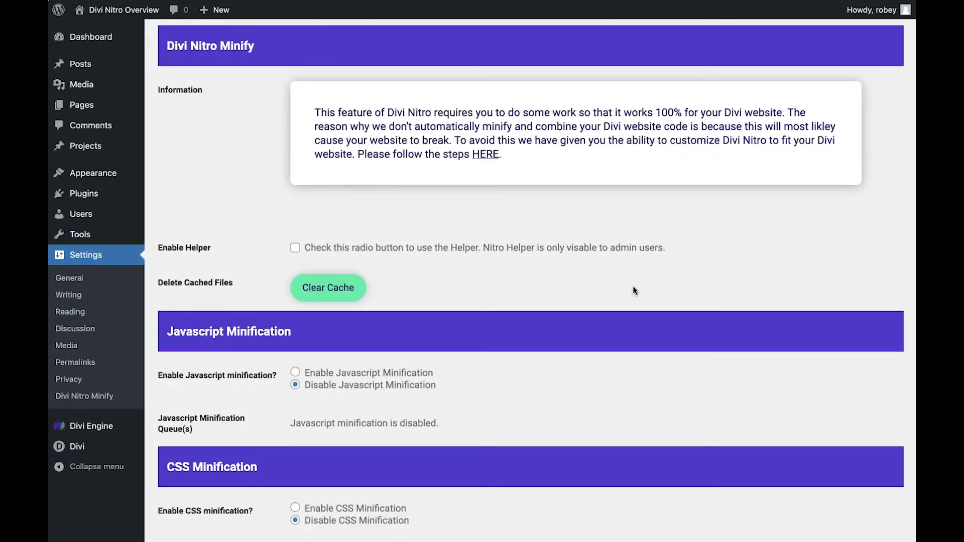
- Enable the Nitro Helper for admin users, save the settings, and clear the cache
scroll(634, 291, "down", 5)
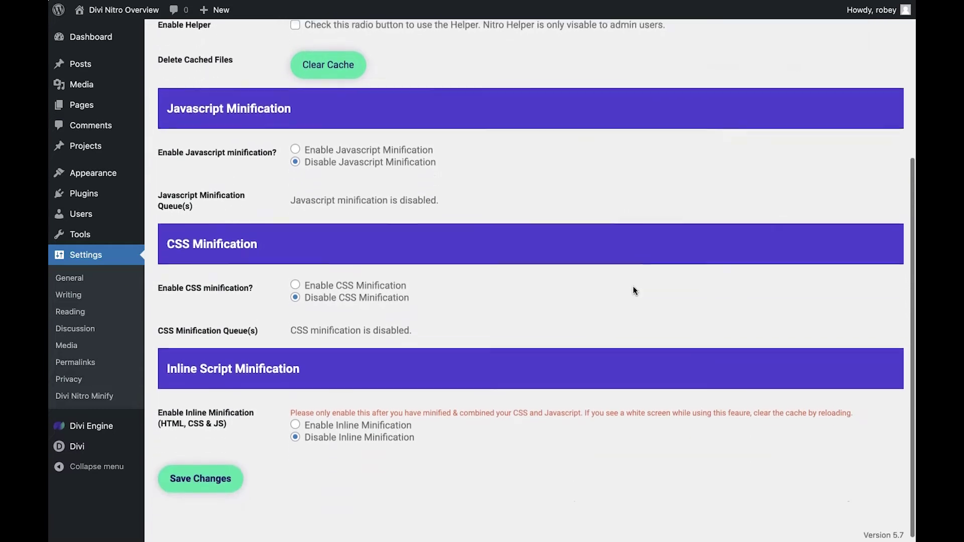
scroll(634, 291, "up", 4)
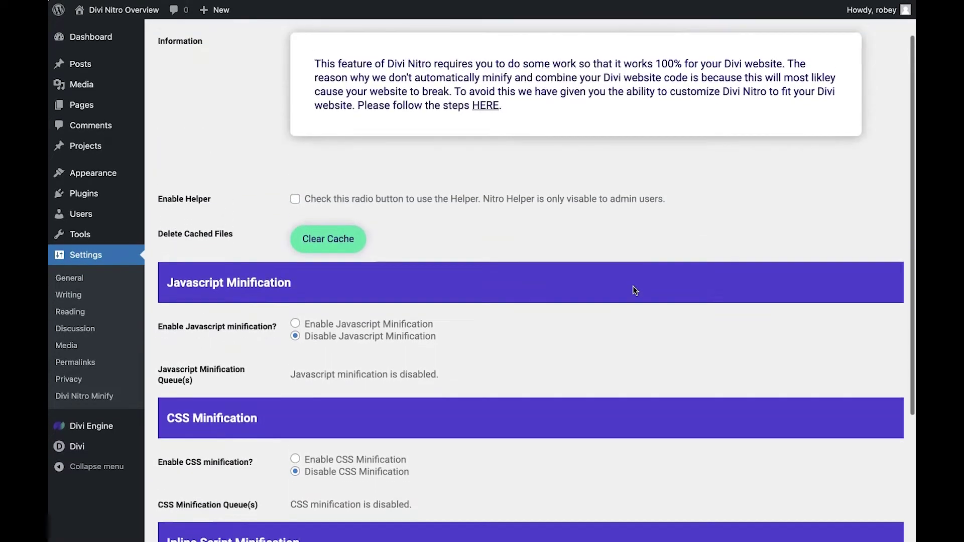
scroll(634, 291, "up", 1)
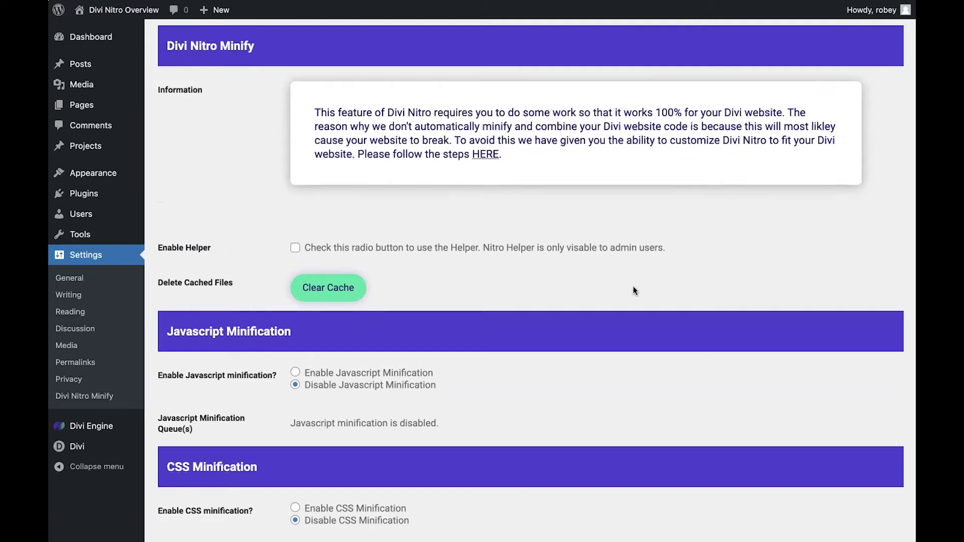
left_click(295, 247)
scroll(280, 312, "down", 5)
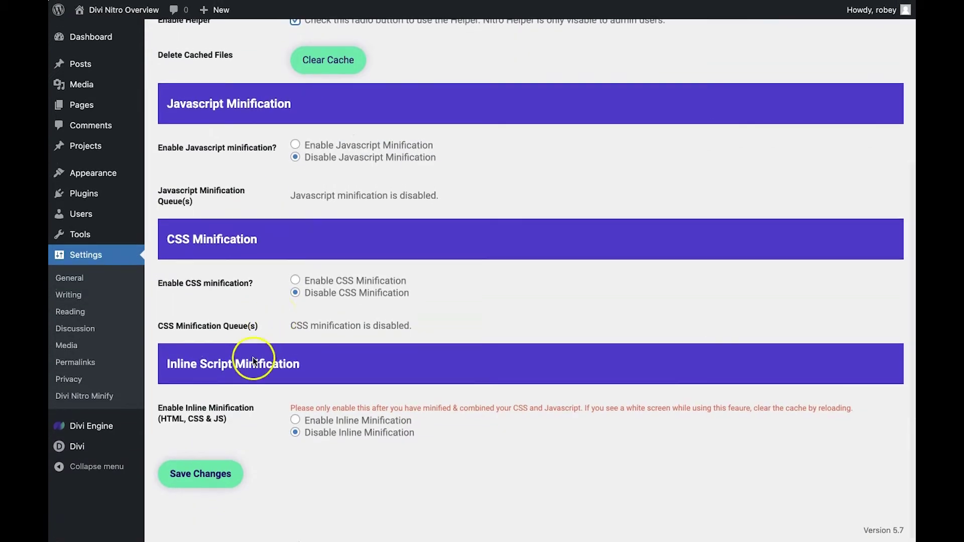
left_click(210, 467)
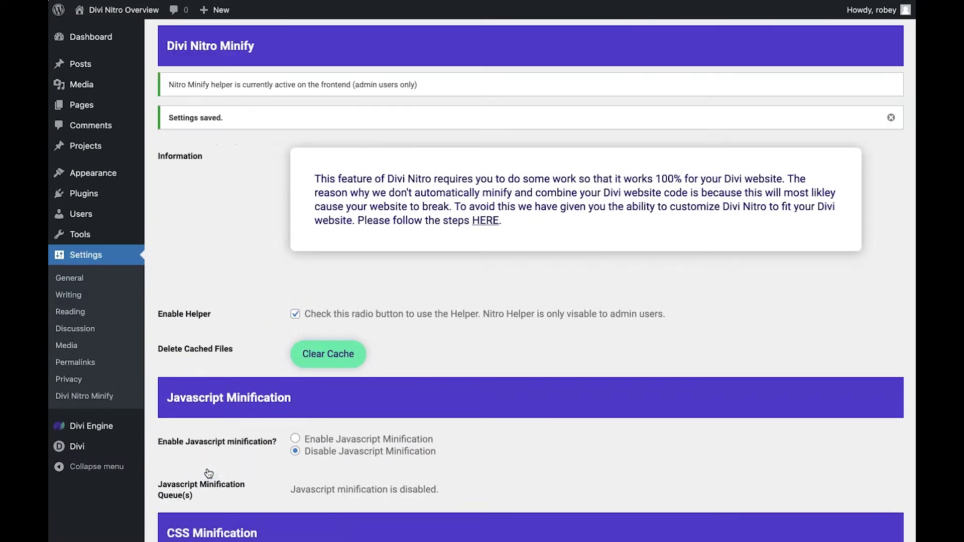
left_click(334, 353)
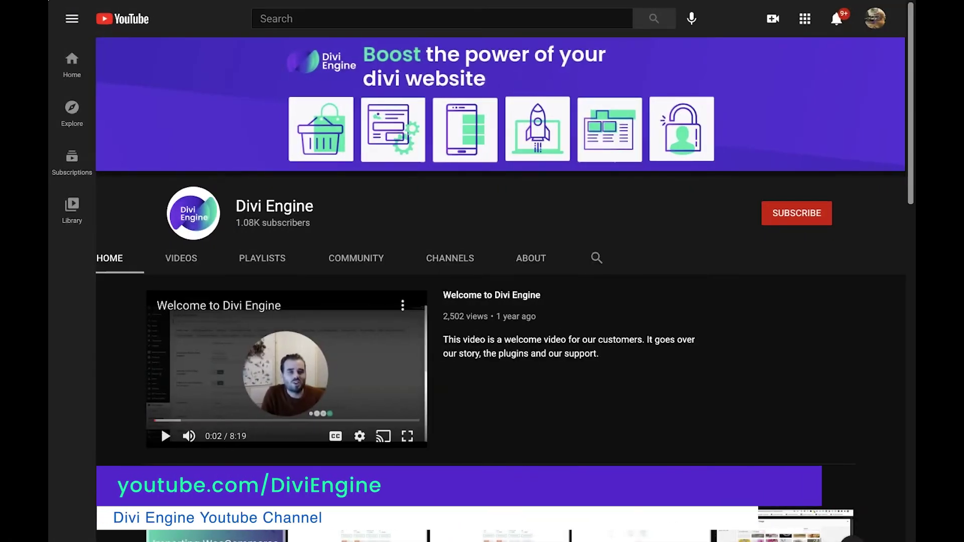
scroll(501, 251, "down", 8)
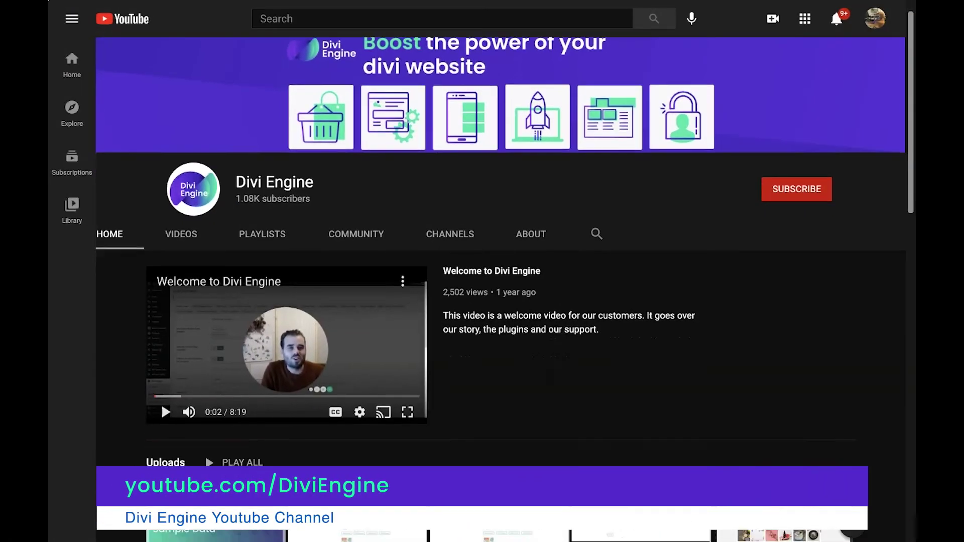
scroll(501, 302, "down", 10)
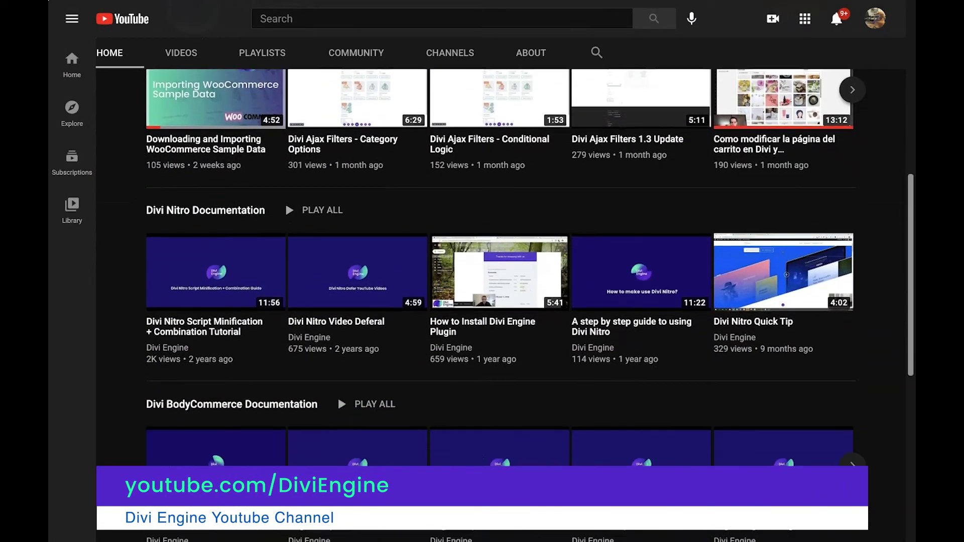
scroll(500, 251, "up", 8)
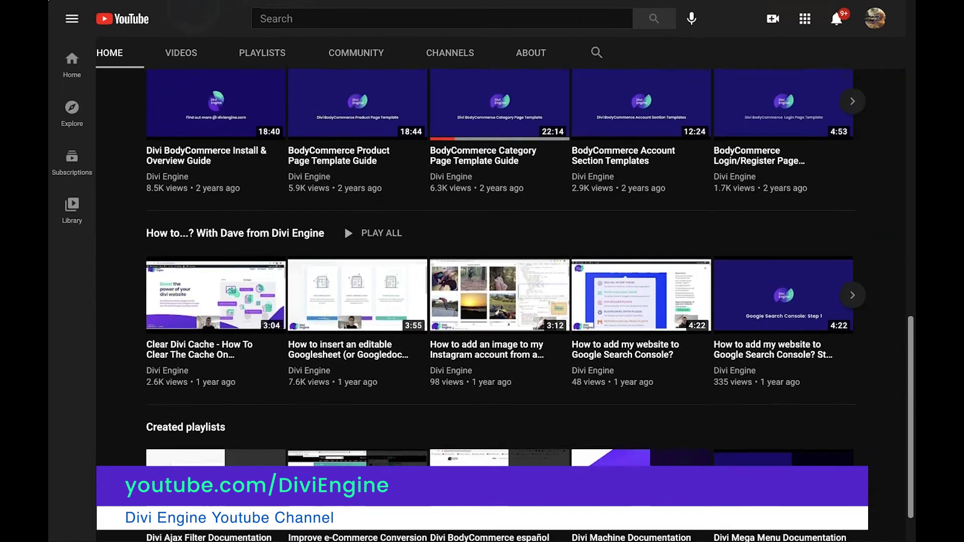
scroll(500, 301, "up", 9)
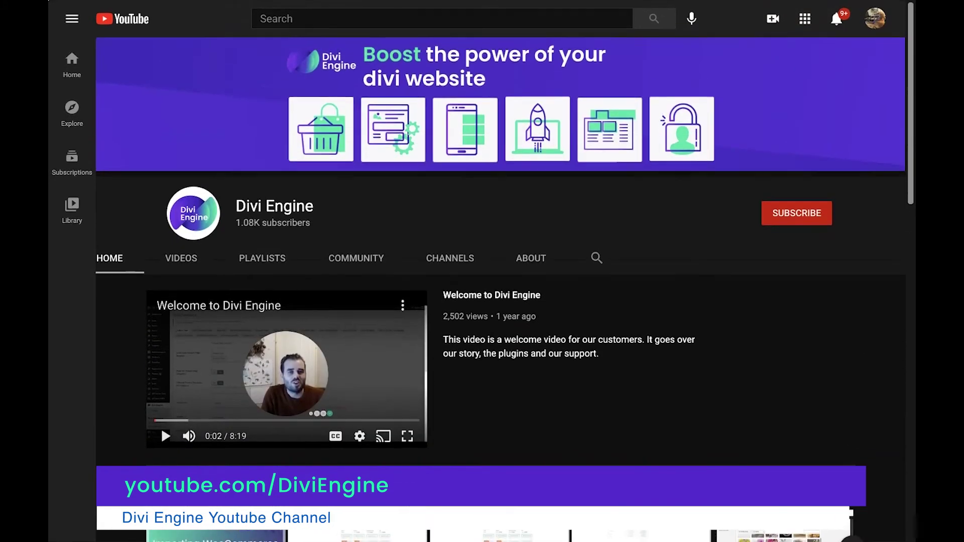
scroll(501, 301, "down", 1)
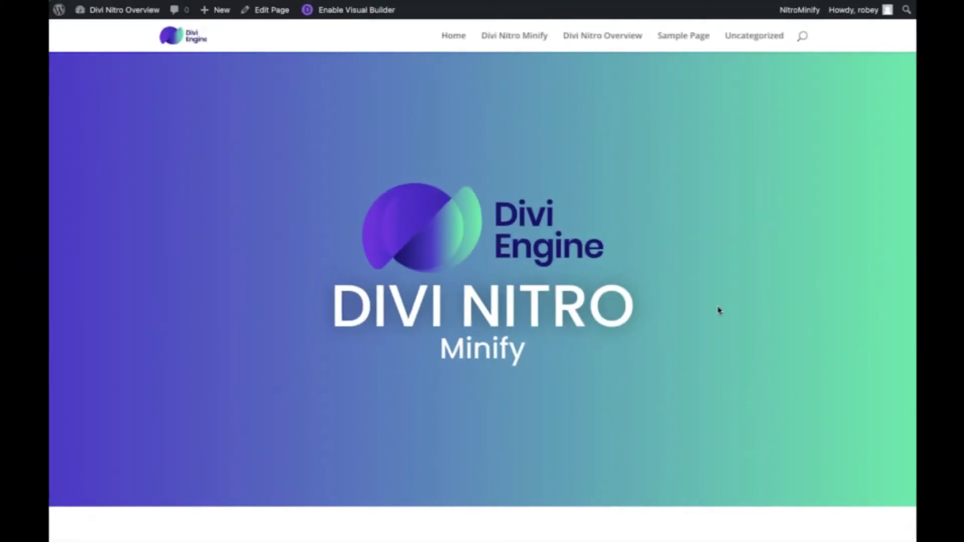
- Show the NitroMinify list of loaded files and select the CSS handles from wp-block-library onward
left_click(795, 12)
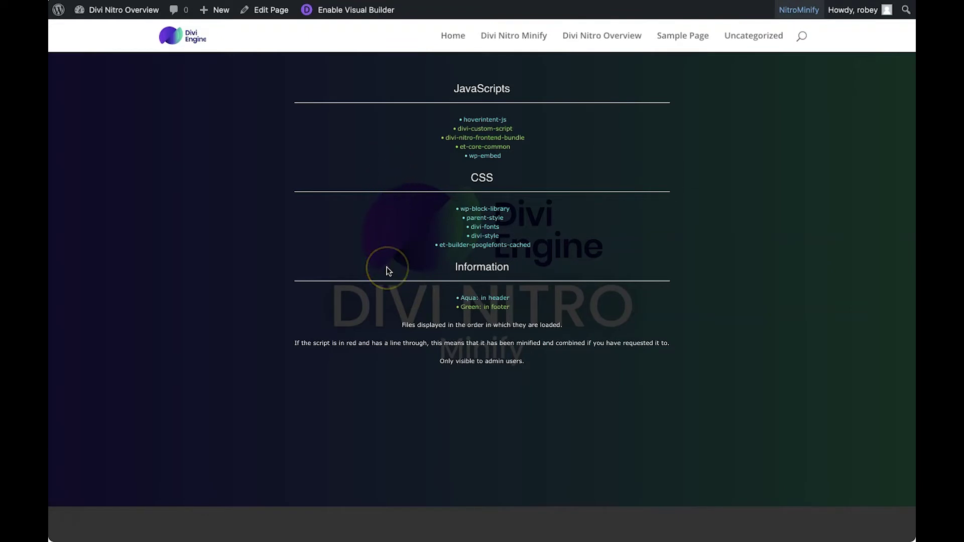
double_click(464, 89)
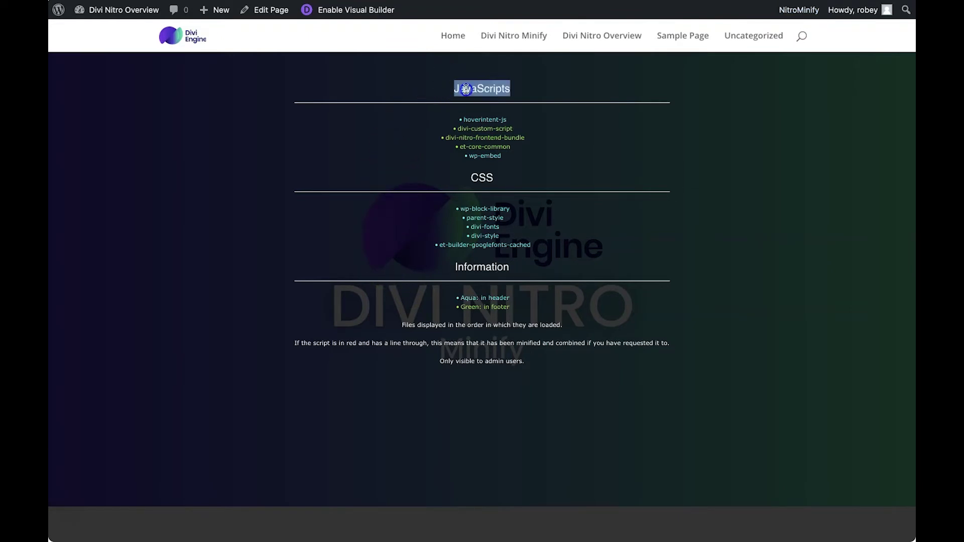
double_click(477, 177)
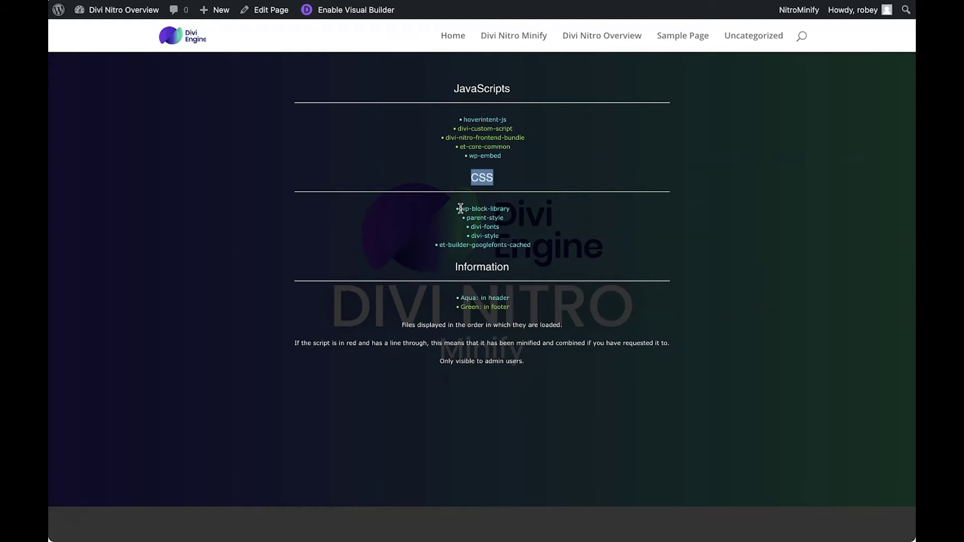
left_click_drag(460, 208, 547, 246)
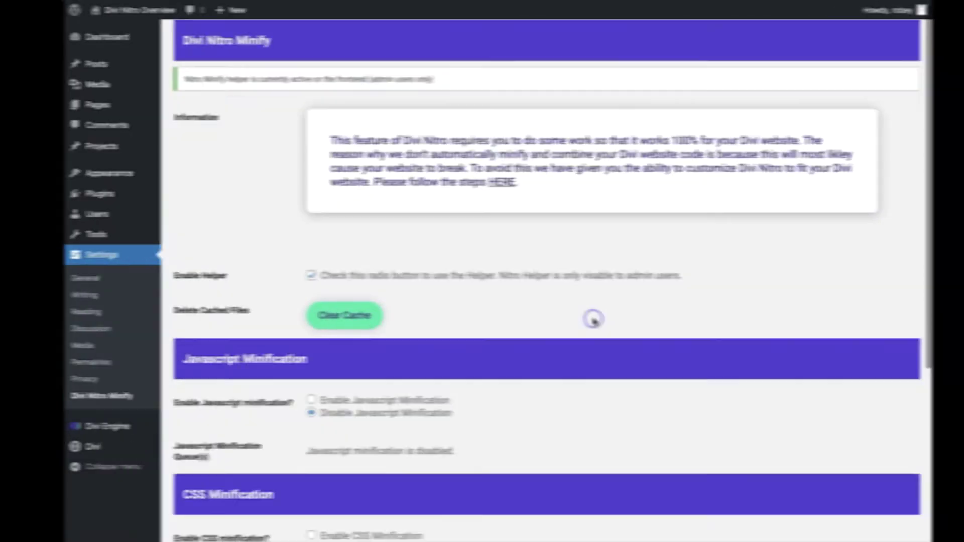
- Enable CSS minification, paste the copied CSS handles into its queue, and save
scroll(583, 320, "down", 5)
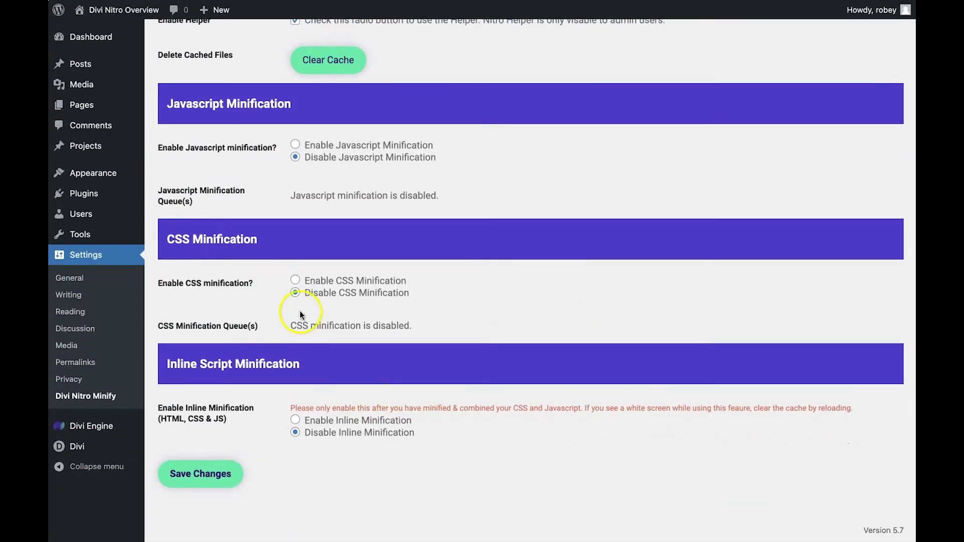
left_click(295, 280)
left_click(332, 361)
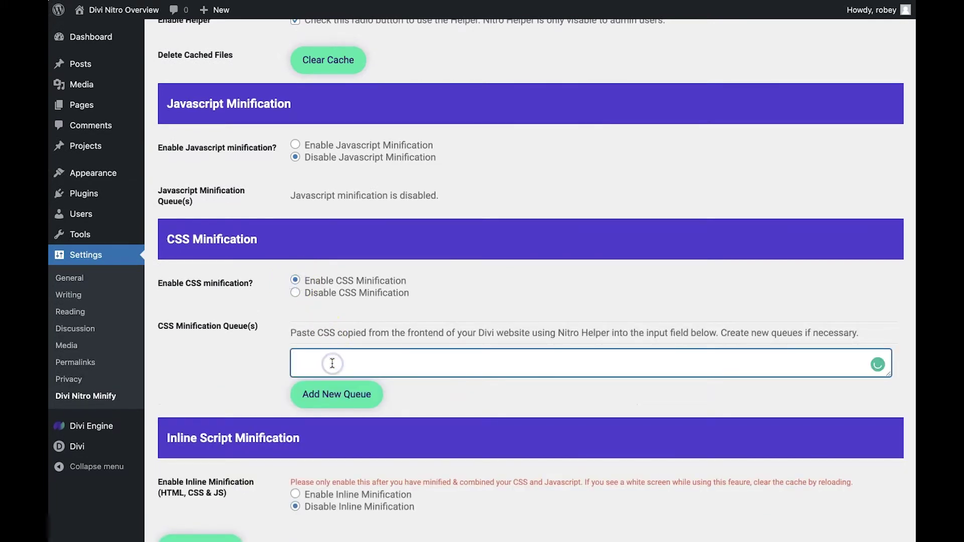
type("divi-style et-builder-googlefonts-cached")
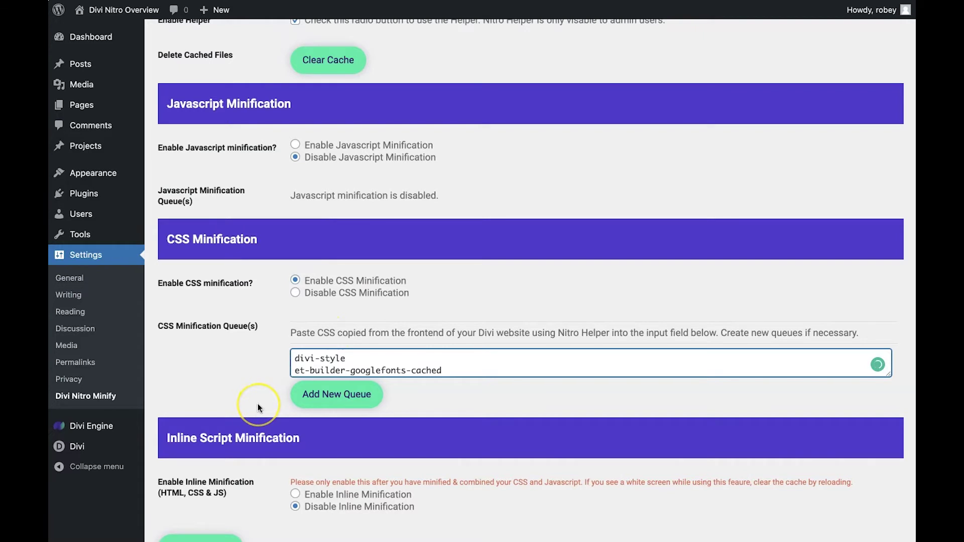
scroll(257, 403, "down", 3)
left_click(192, 474)
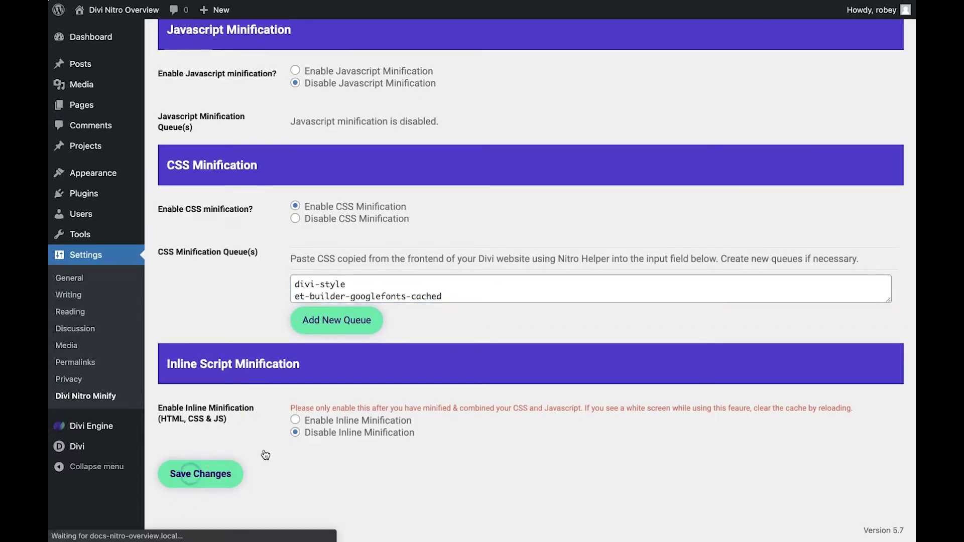
scroll(402, 407, "down", 6)
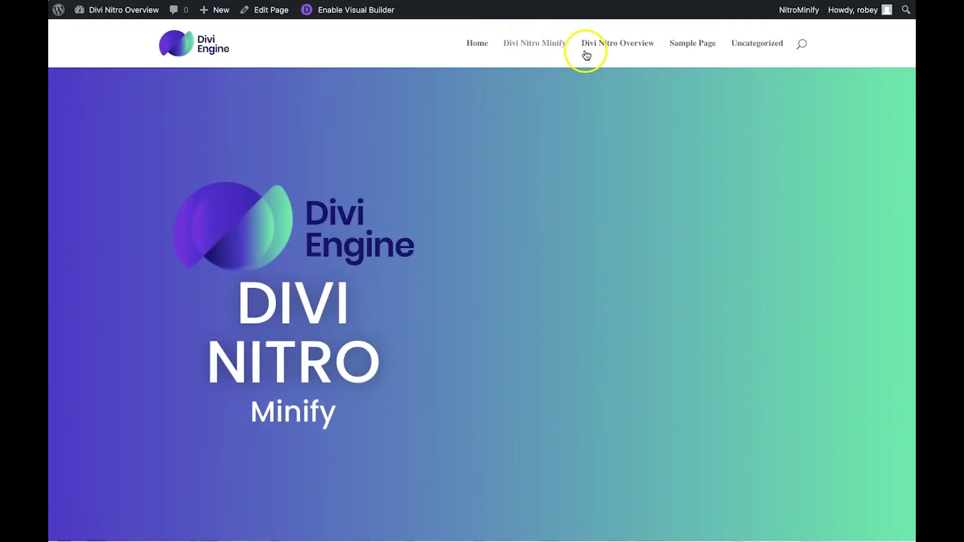
- Scroll the front page to the footer and back to check it with minified CSS
scroll(553, 186, "down", 1)
scroll(553, 186, "down", 8)
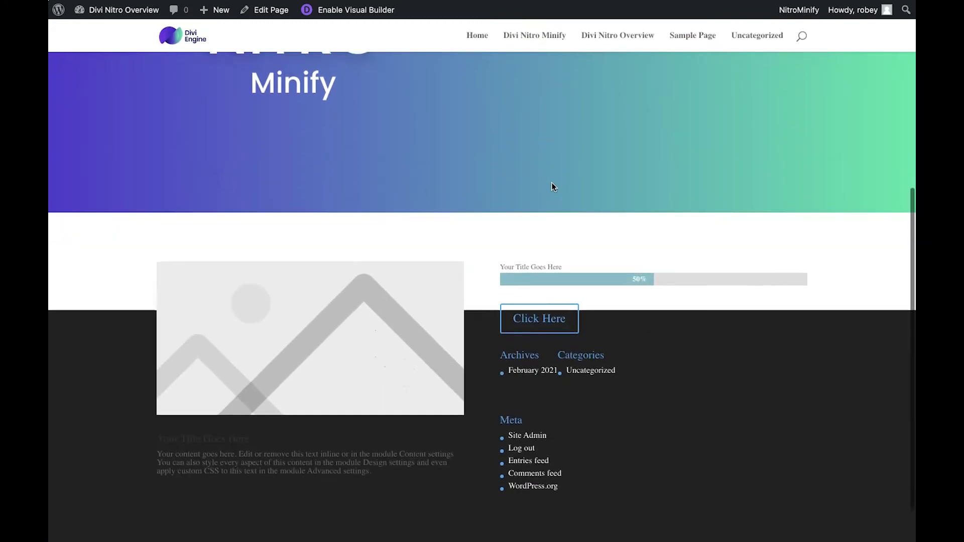
scroll(552, 182, "up", 9)
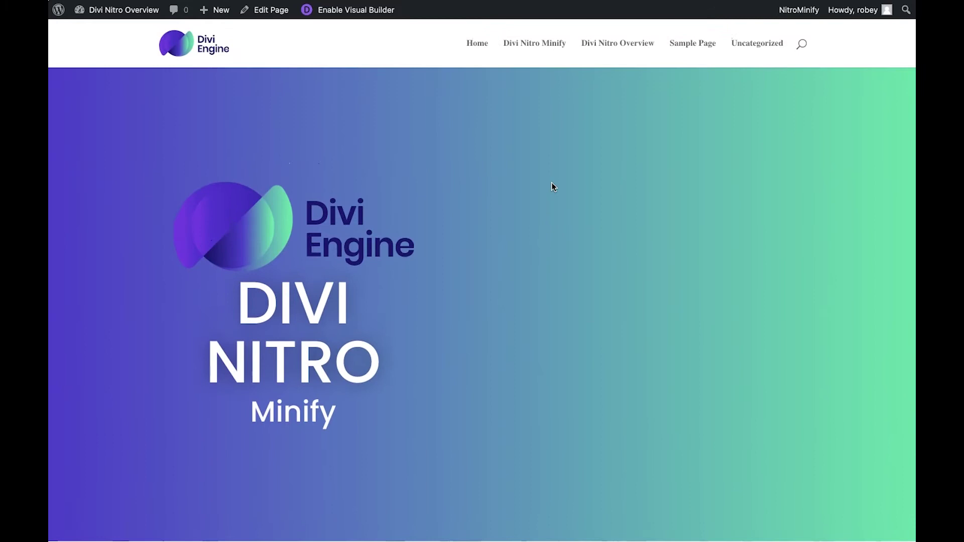
scroll(551, 183, "down", 8)
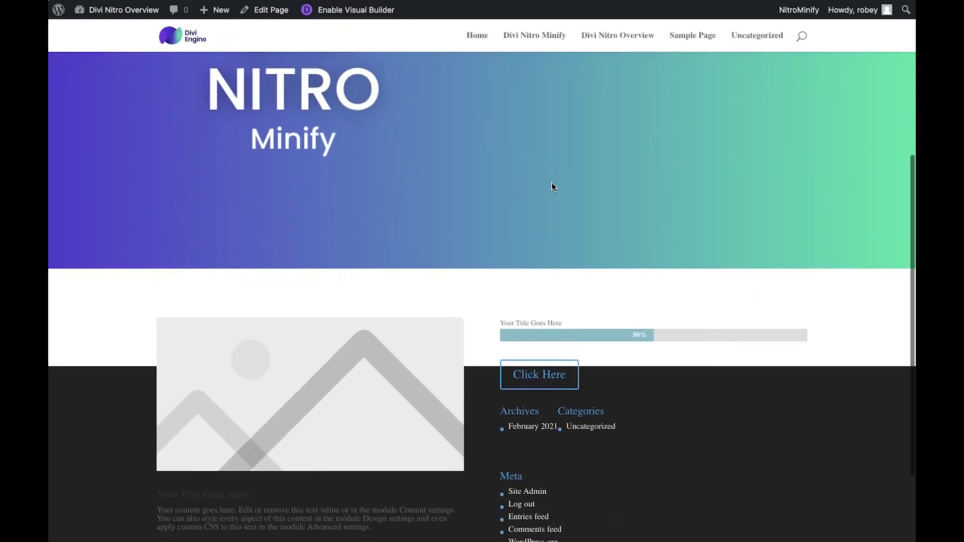
scroll(551, 184, "up", 8)
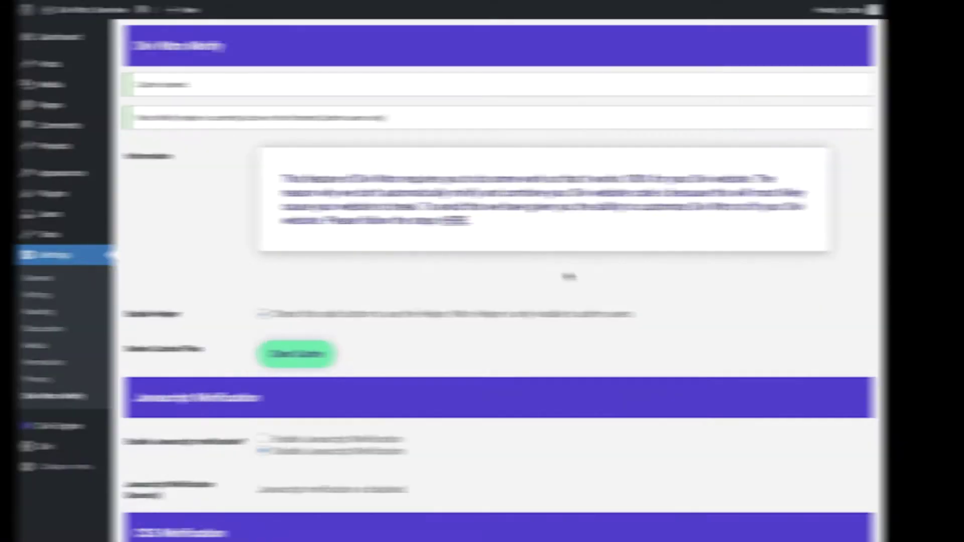
- Delete divi-style from the CSS queue, save, and toggle the Nitro Helper setting
scroll(599, 272, "down", 6)
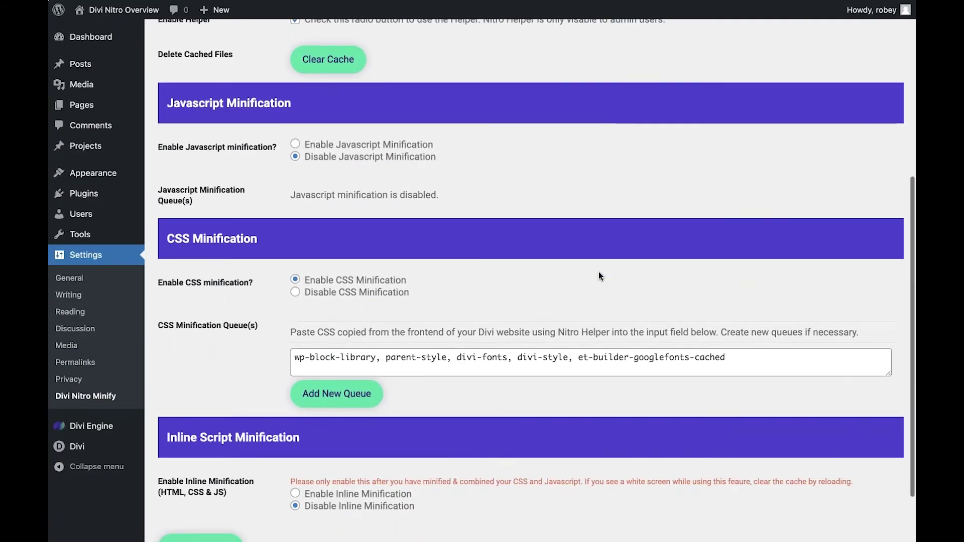
left_click(521, 353)
left_click_drag(518, 357, 583, 357)
key("BackSpace")
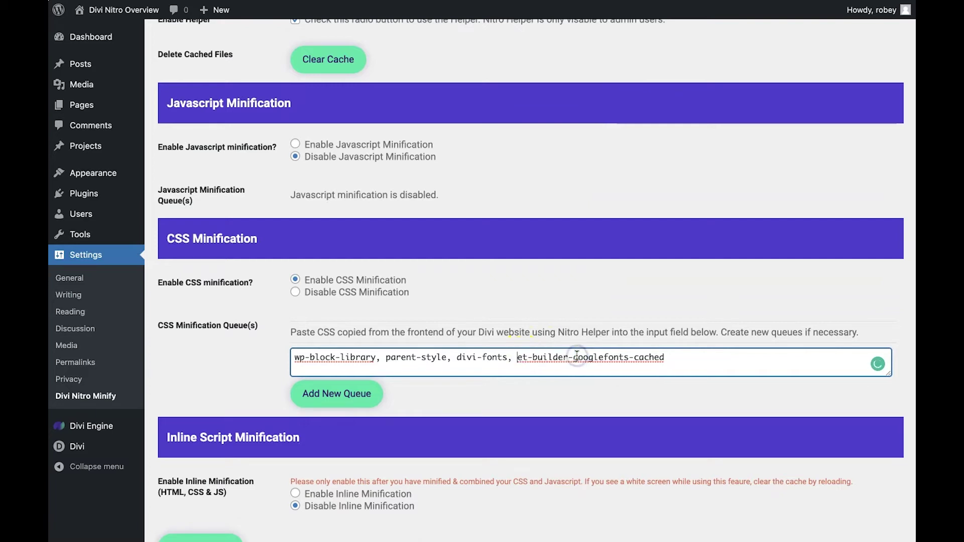
scroll(319, 411, "down", 3)
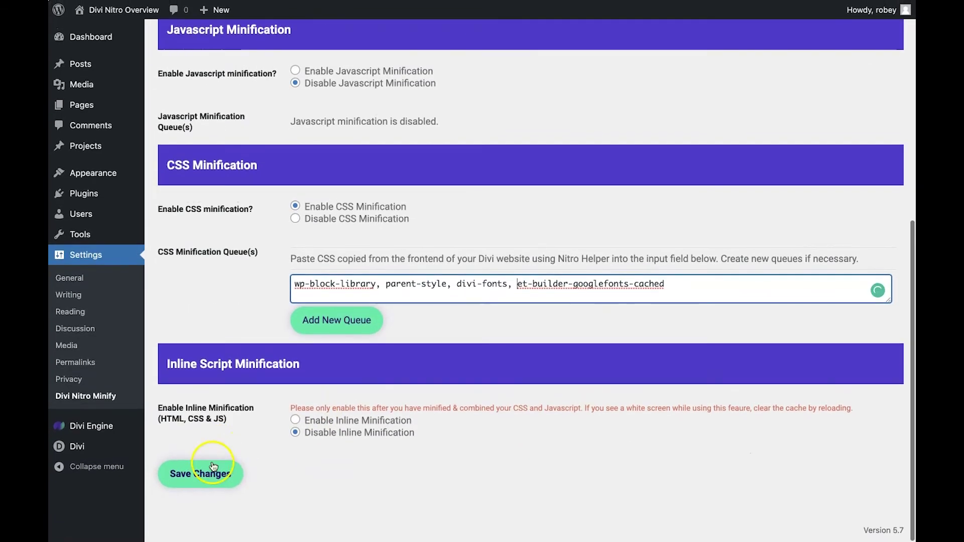
left_click(209, 477)
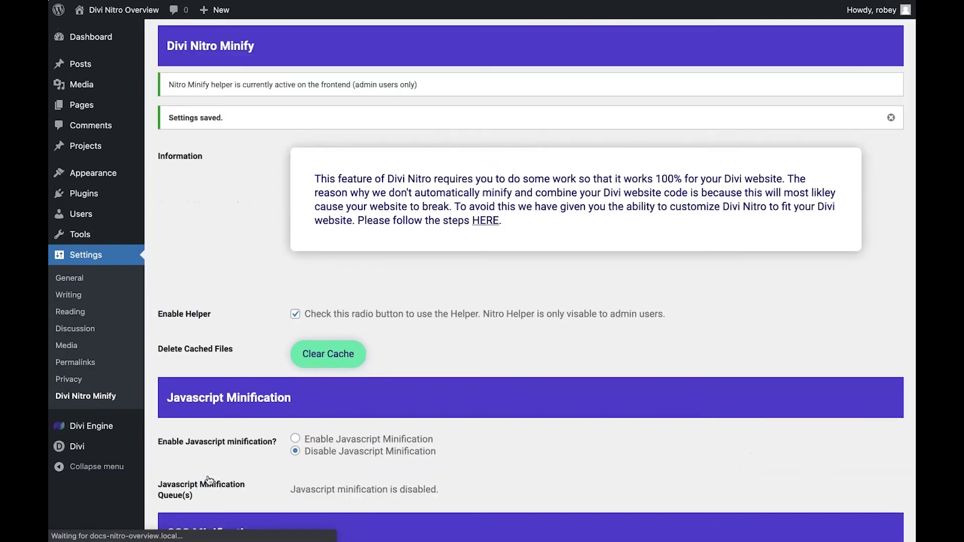
left_click(297, 314)
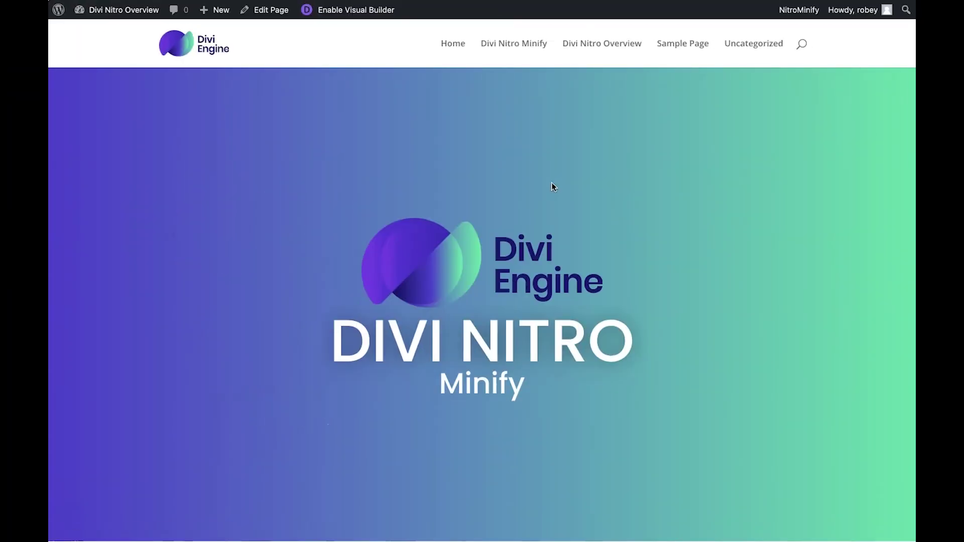
scroll(549, 159, "down", 10)
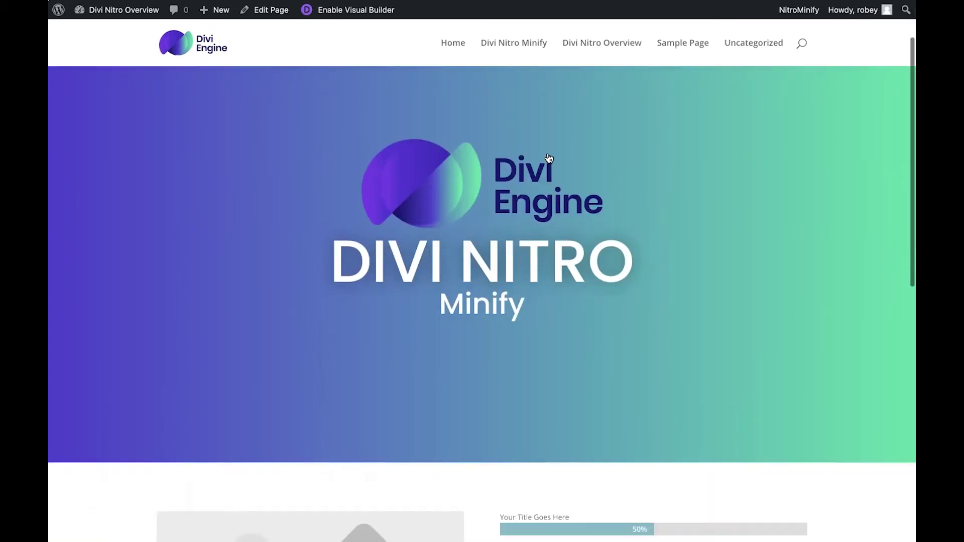
scroll(549, 159, "down", 3)
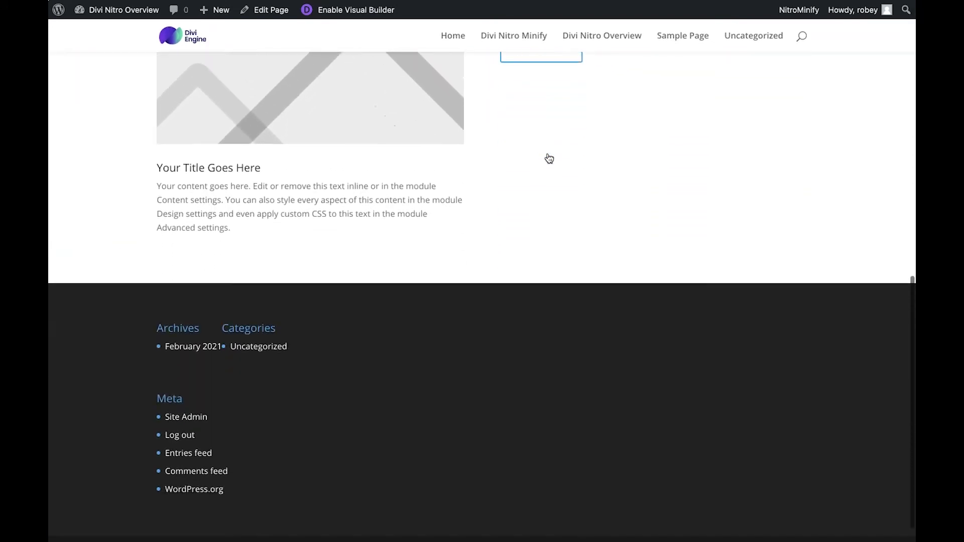
scroll(549, 158, "up", 5)
scroll(549, 159, "up", 8)
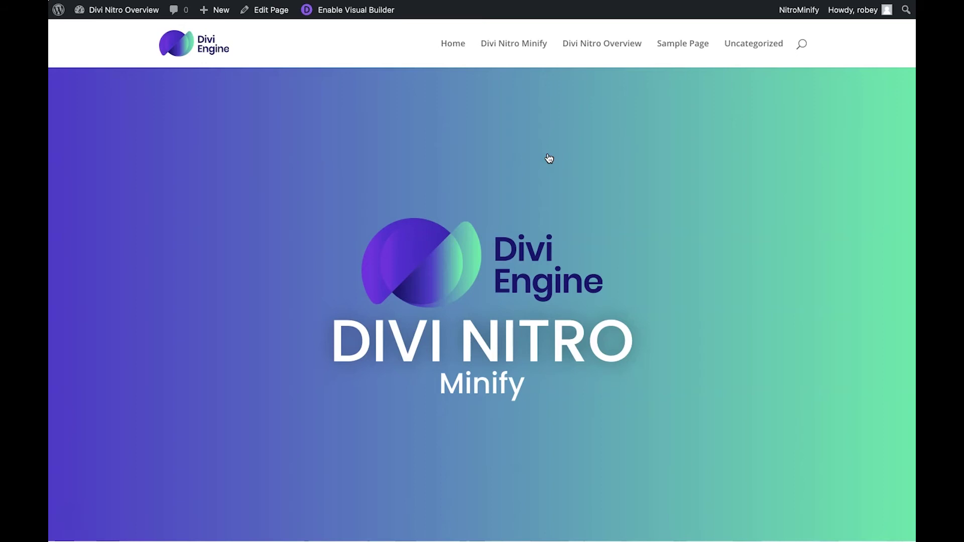
- Open the NitroMinify helper file list and select the divi-style entry among the CSS files
left_click(792, 11)
left_click(792, 11)
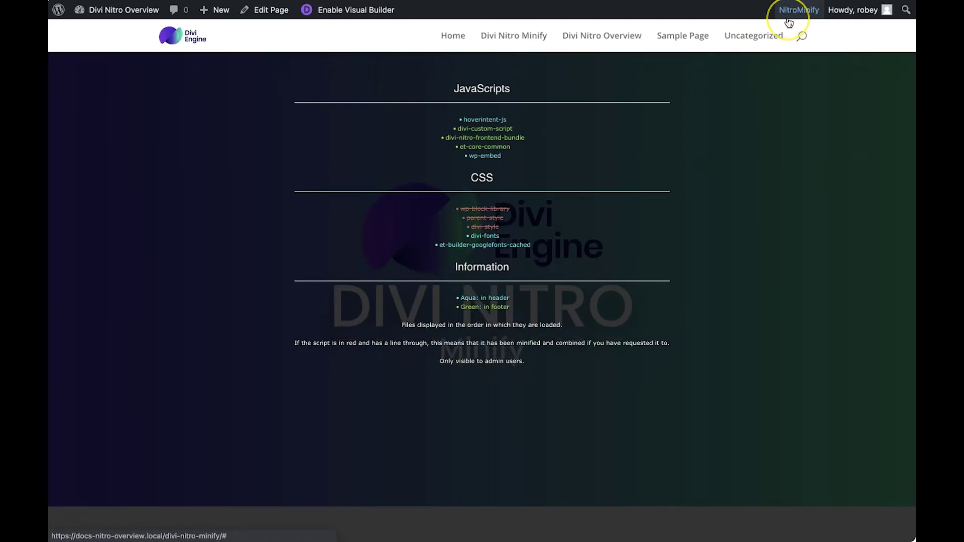
left_click(798, 122)
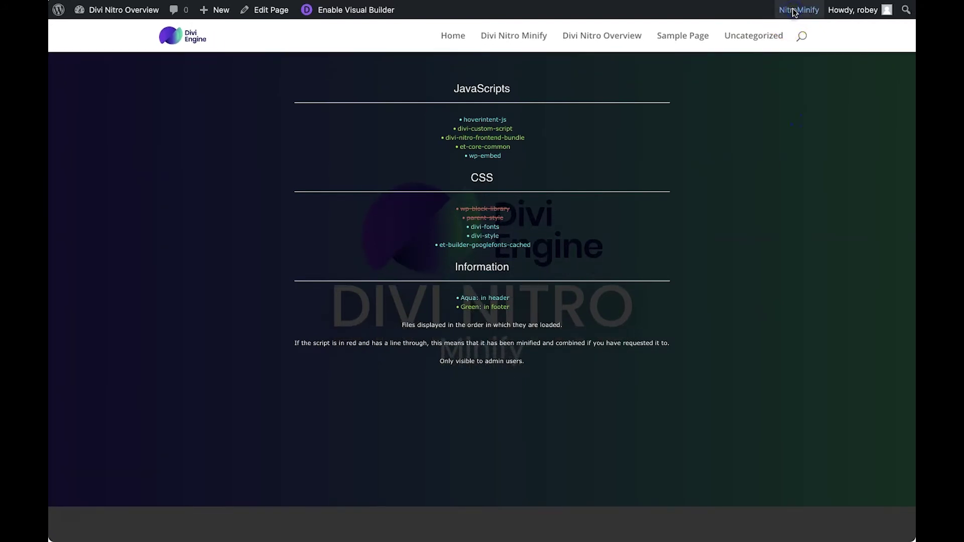
left_click(534, 196)
left_click_drag(504, 237, 467, 241)
key("ctrl+c")
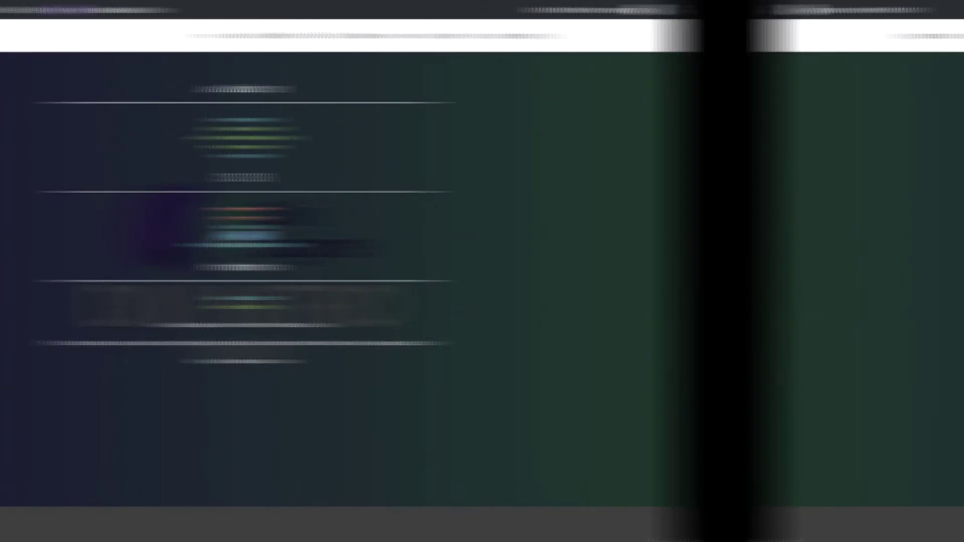
- Add a second CSS queue containing divi-style, save, and clear the cache
scroll(660, 330, "down", 2)
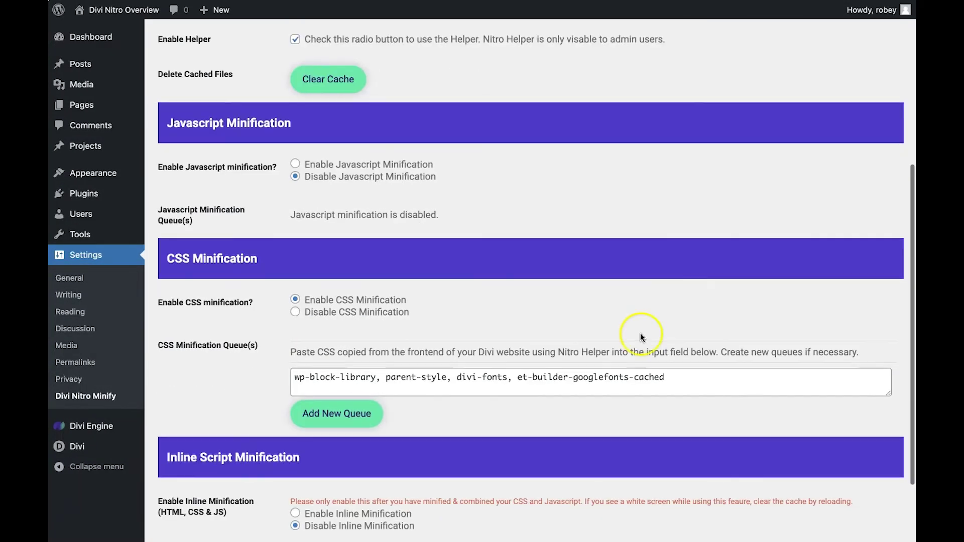
left_click(334, 413)
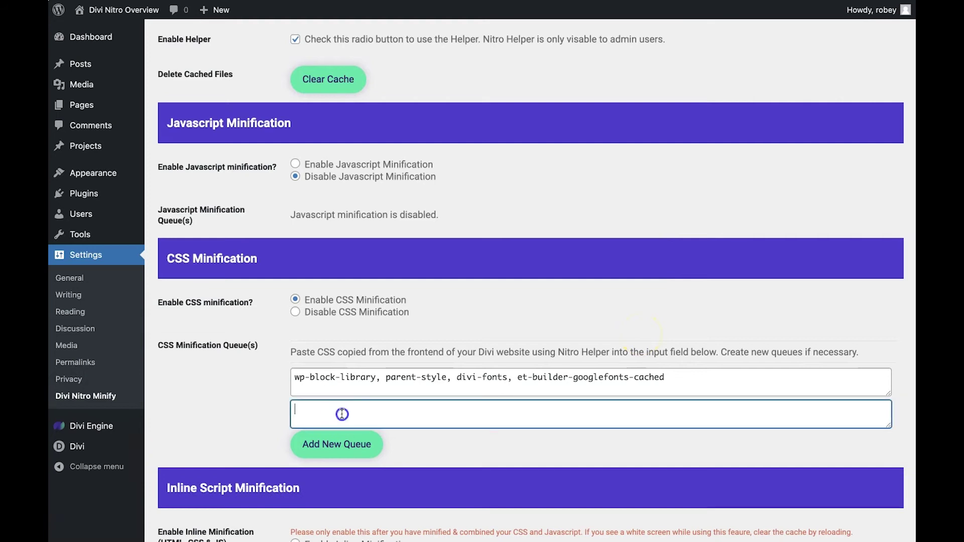
key("ctrl+v")
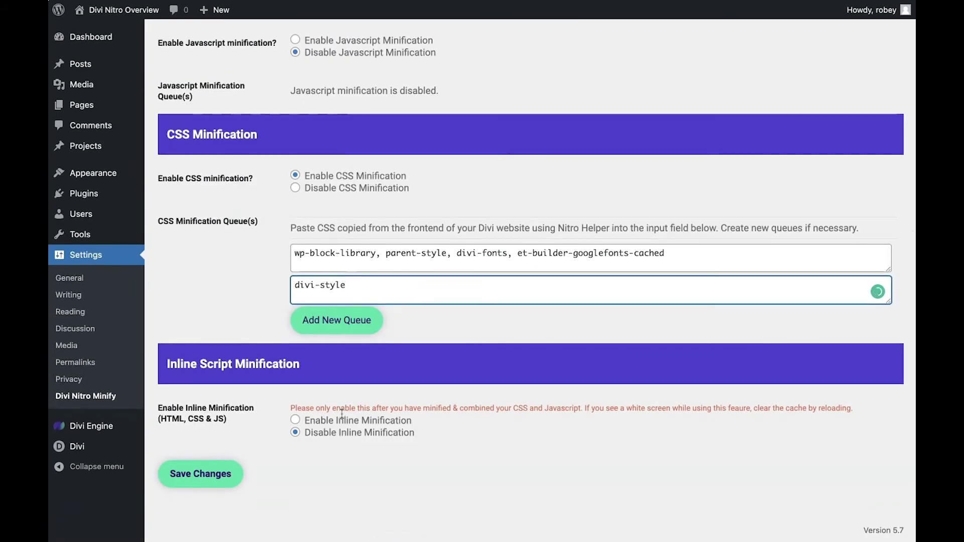
left_click(189, 470)
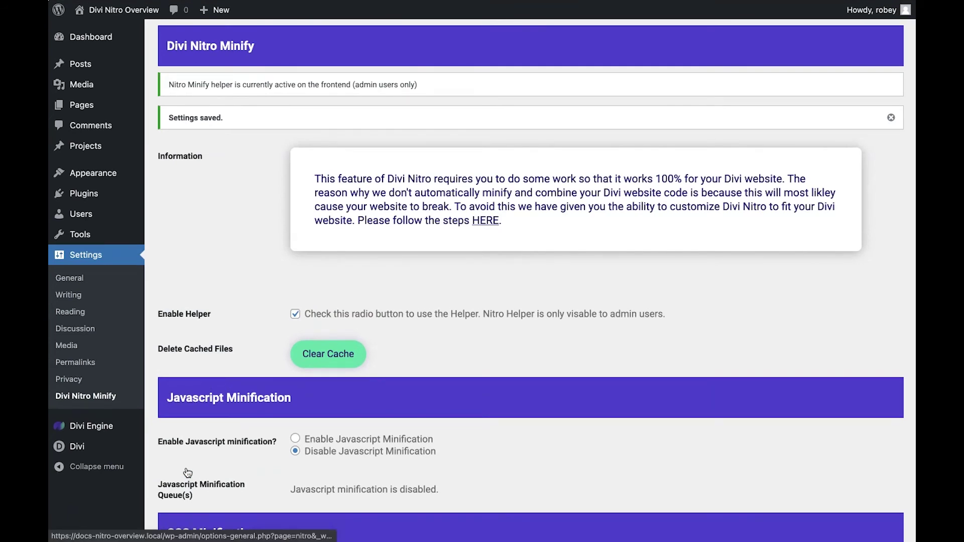
left_click(326, 352)
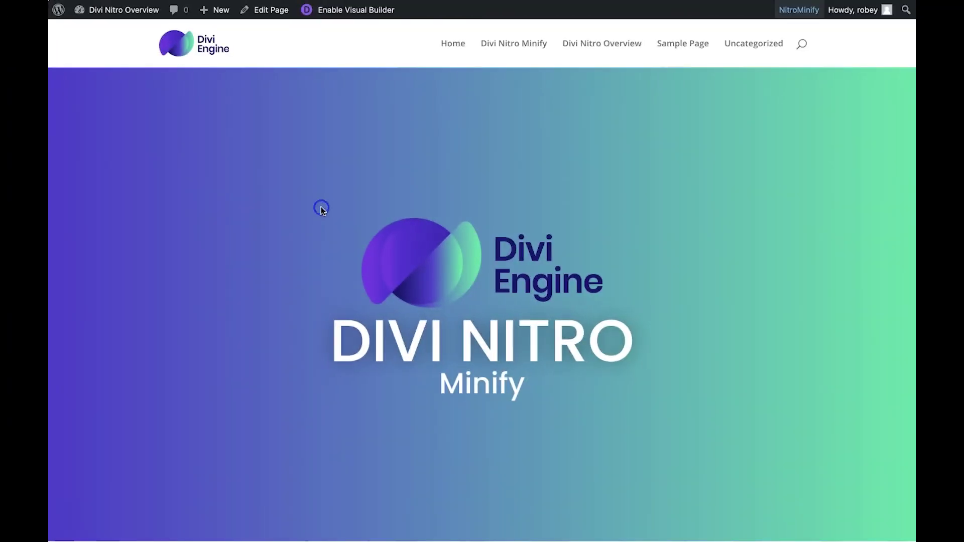
- Reload the page, confirm divi-style shows as minified, then select the whole JavaScripts list
key("super+r")
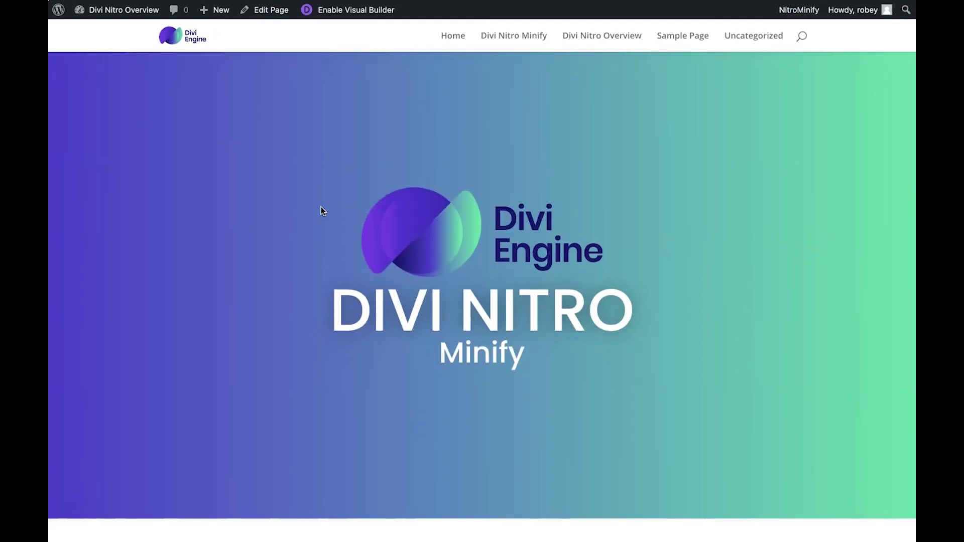
scroll(321, 207, "down", 6)
scroll(321, 206, "up", 6)
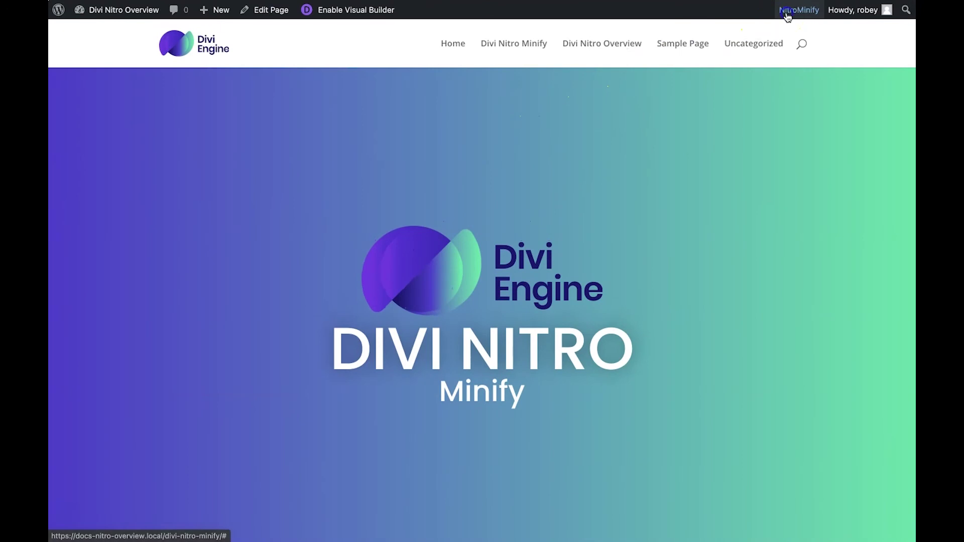
left_click(787, 13)
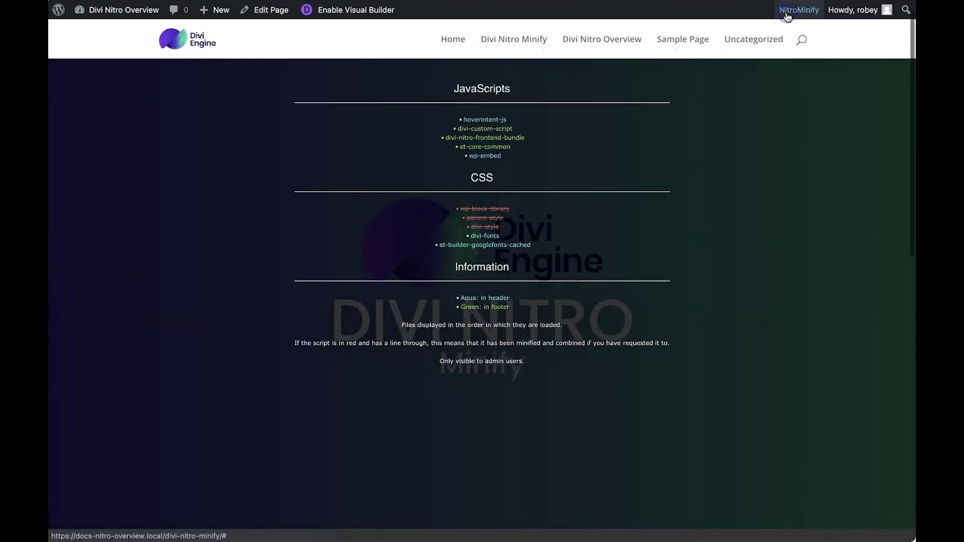
triple_click(495, 227)
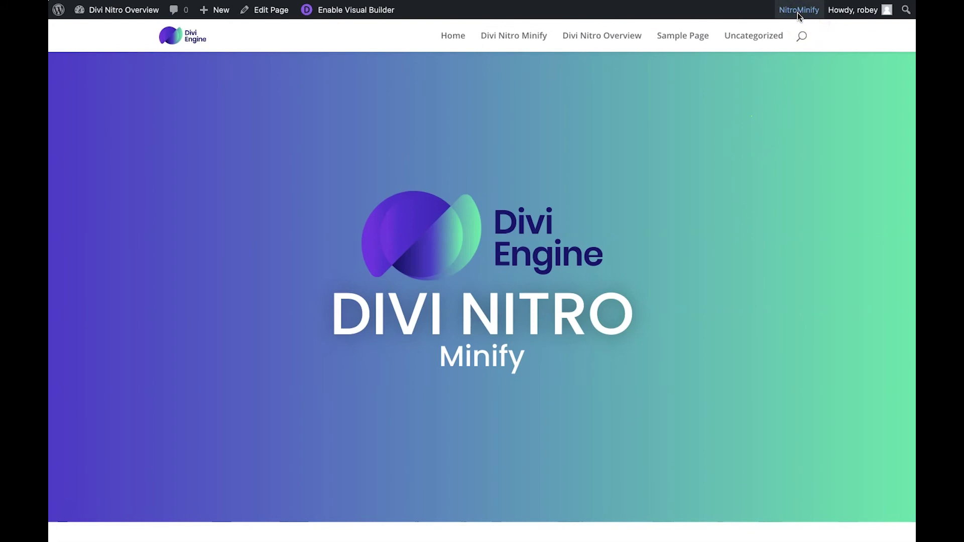
left_click(799, 10)
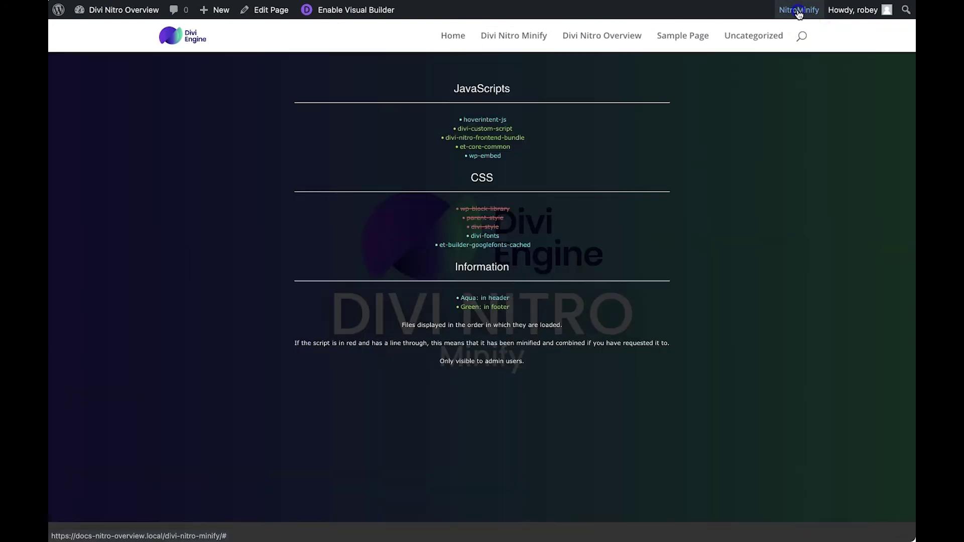
triple_click(463, 119)
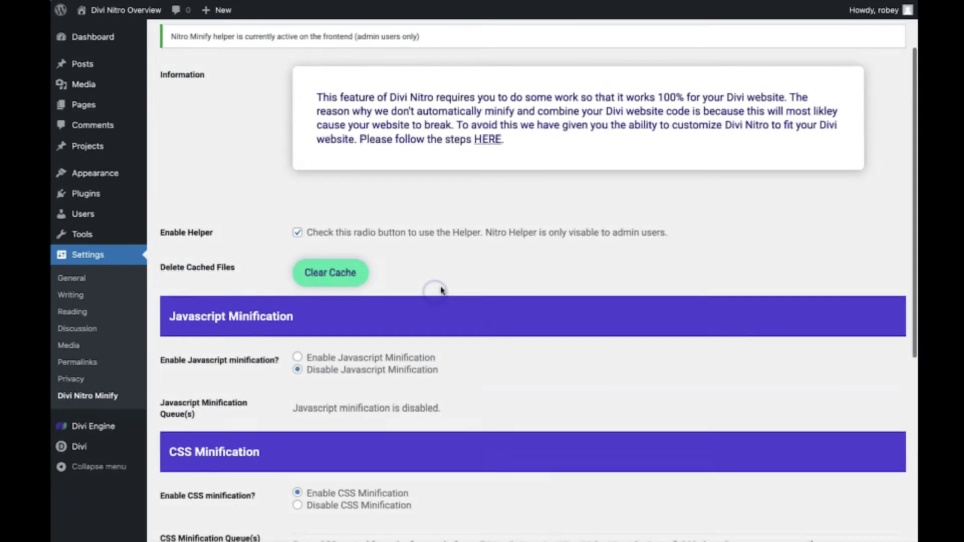
- Enable JavaScript minification, paste the five script handles into its queue, save, and clear the cache
scroll(438, 286, "down", 3)
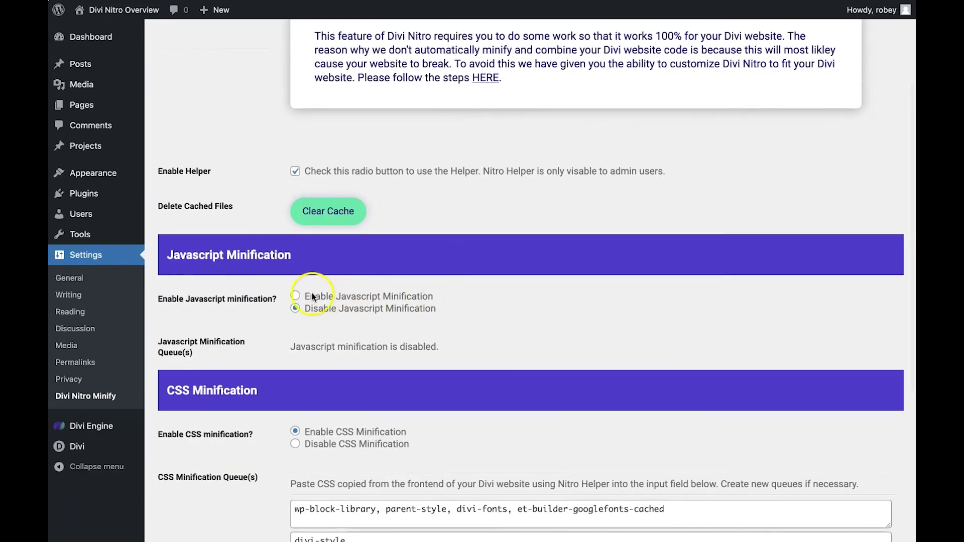
left_click(296, 296)
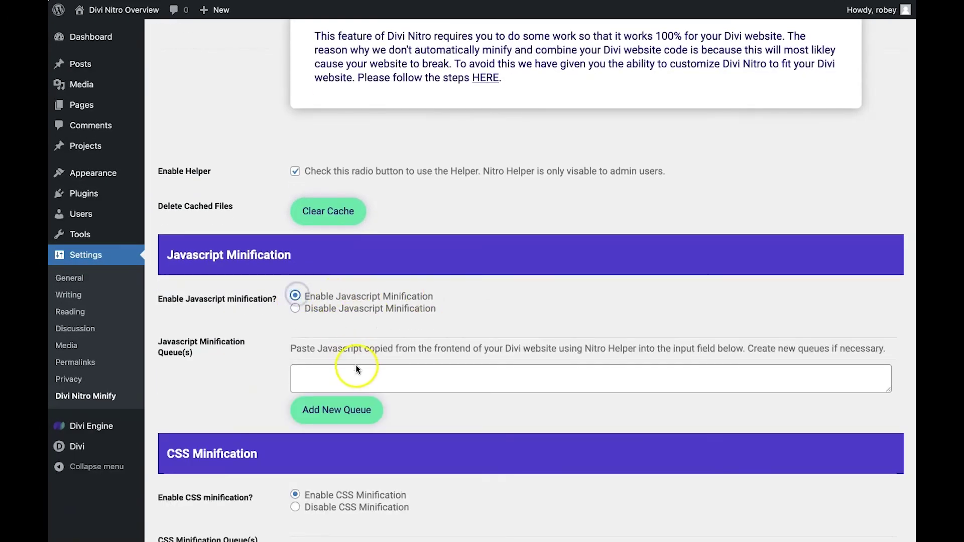
left_click(358, 373)
type("et-core-common wp-embed")
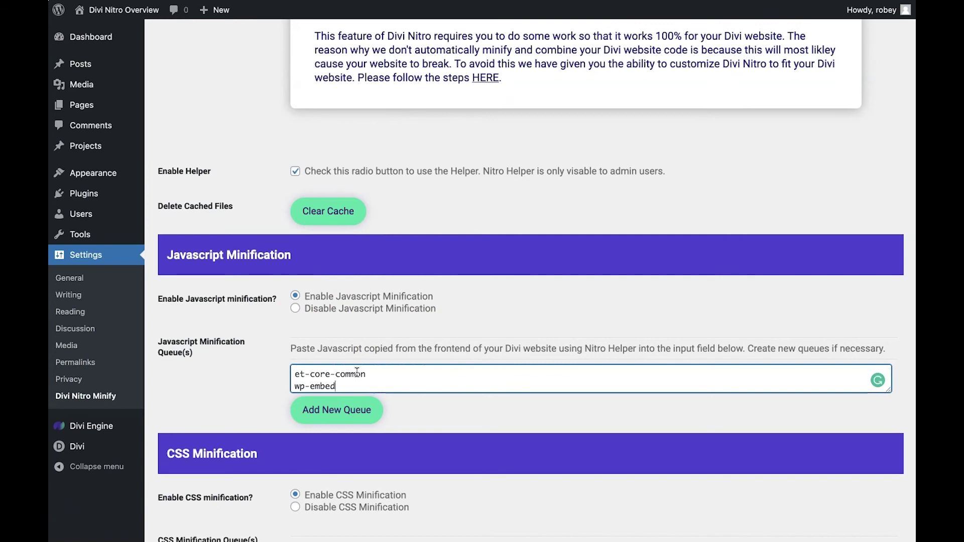
scroll(412, 430, "down", 6)
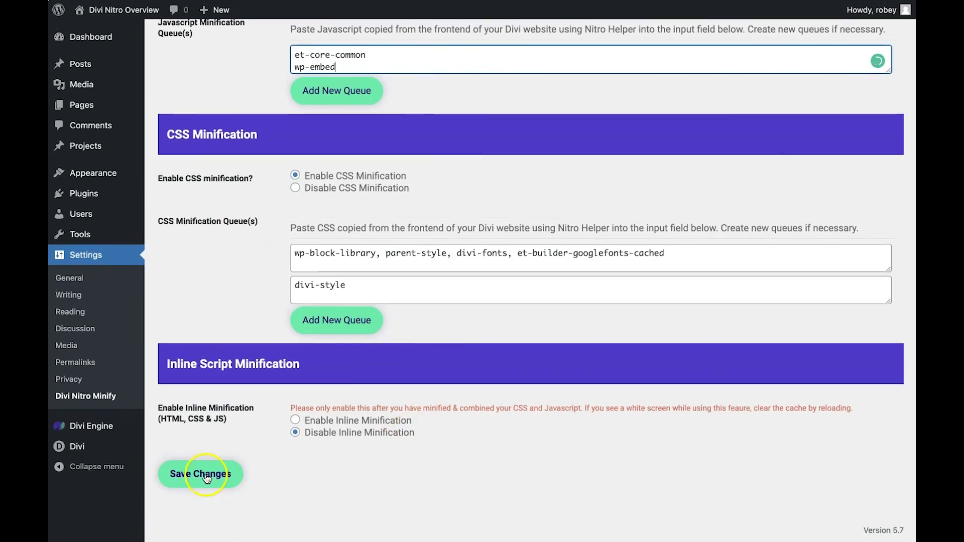
left_click(206, 475)
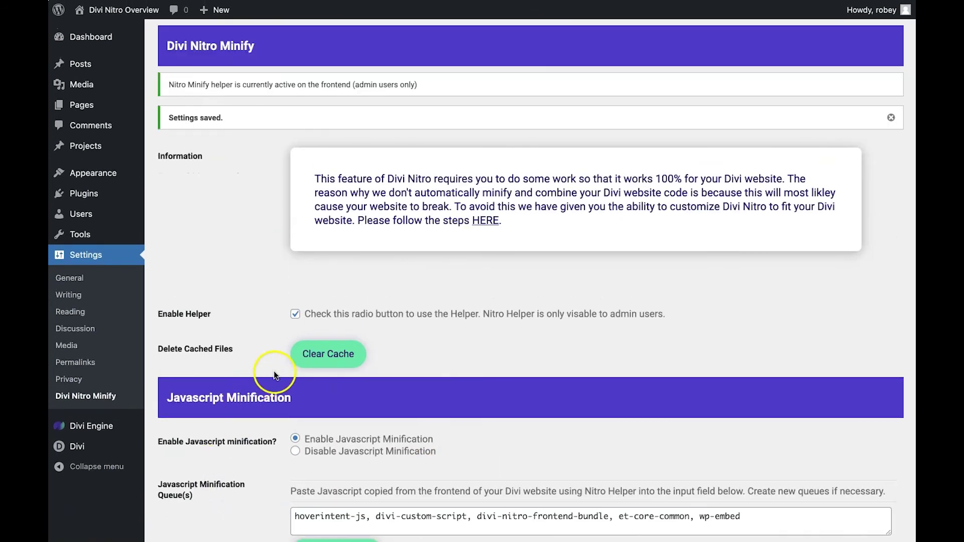
left_click(316, 360)
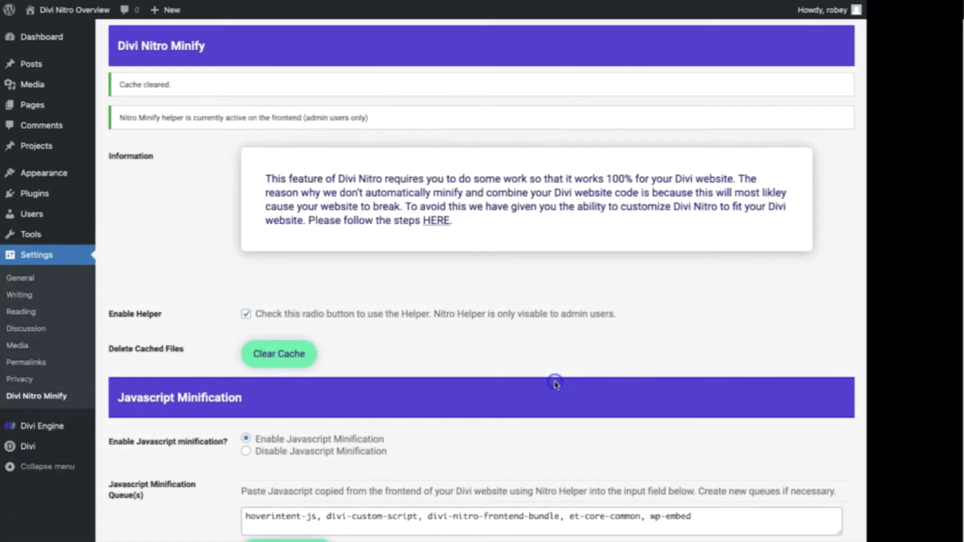
- Enable Inline Minification (HTML, CSS & JS), save the settings, and clear the cache
scroll(604, 380, "down", 5)
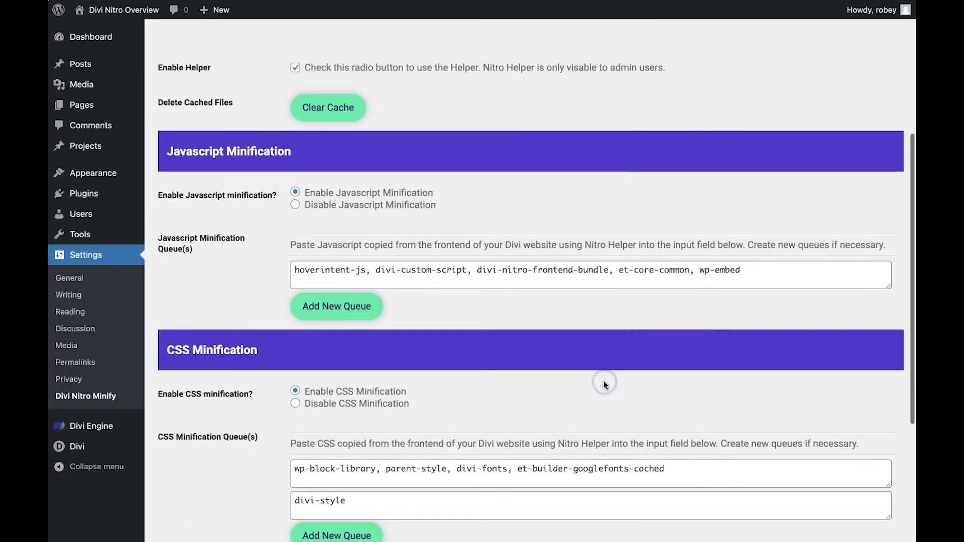
scroll(604, 381, "down", 5)
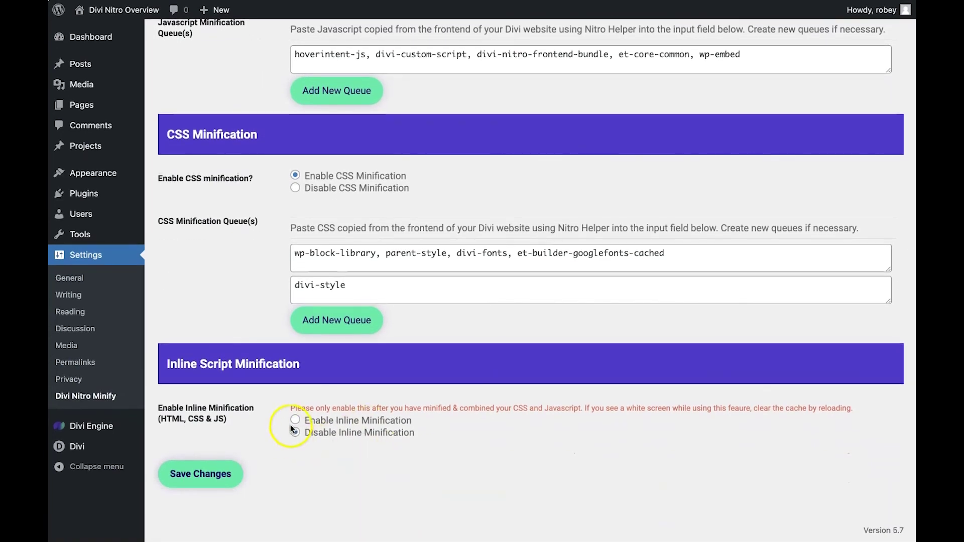
left_click(296, 421)
left_click(199, 474)
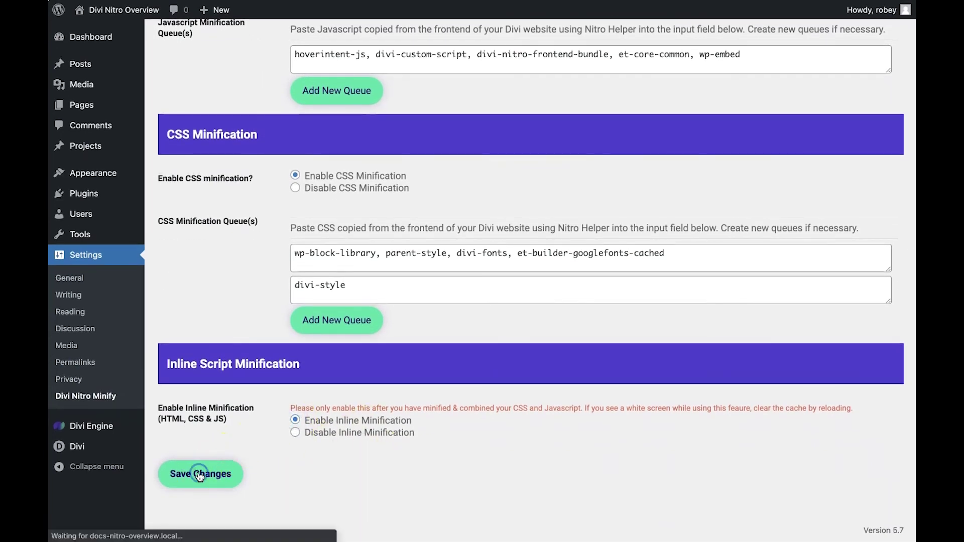
left_click(311, 356)
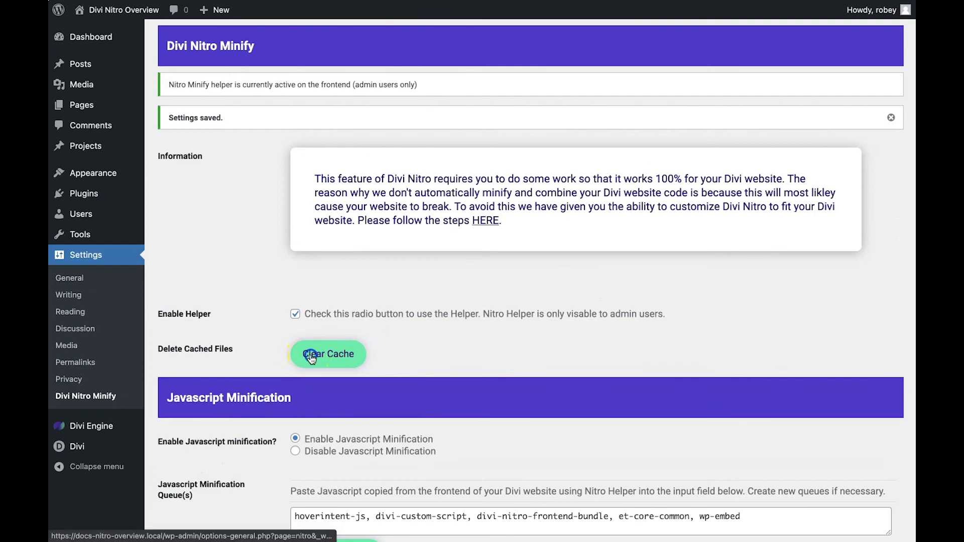